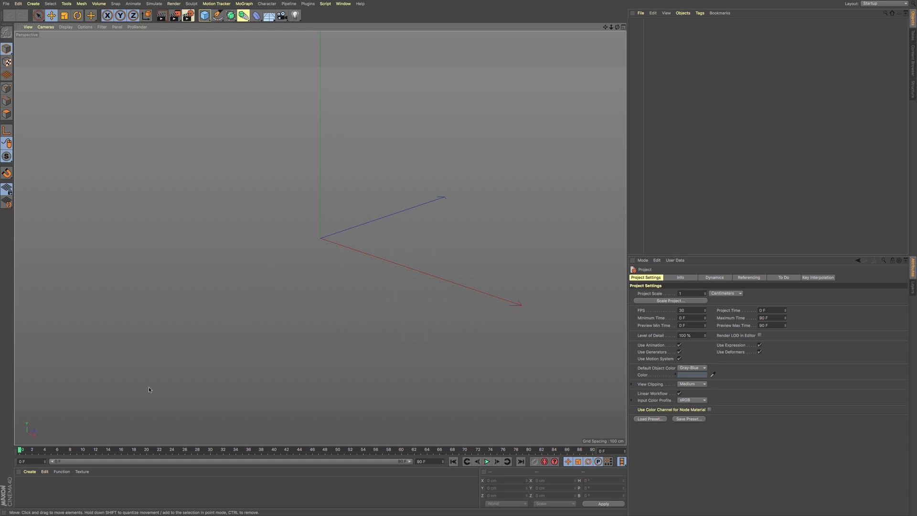
Open the Material Manager's Edit menu and dismiss it without choosing anything
{"action": "left_click", "coordinate": [30, 472]}
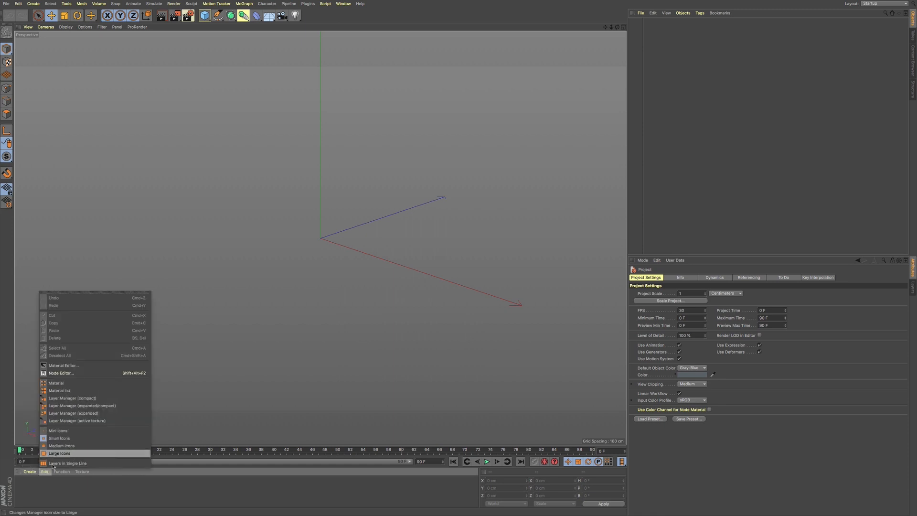
{"action": "left_click", "coordinate": [47, 481]}
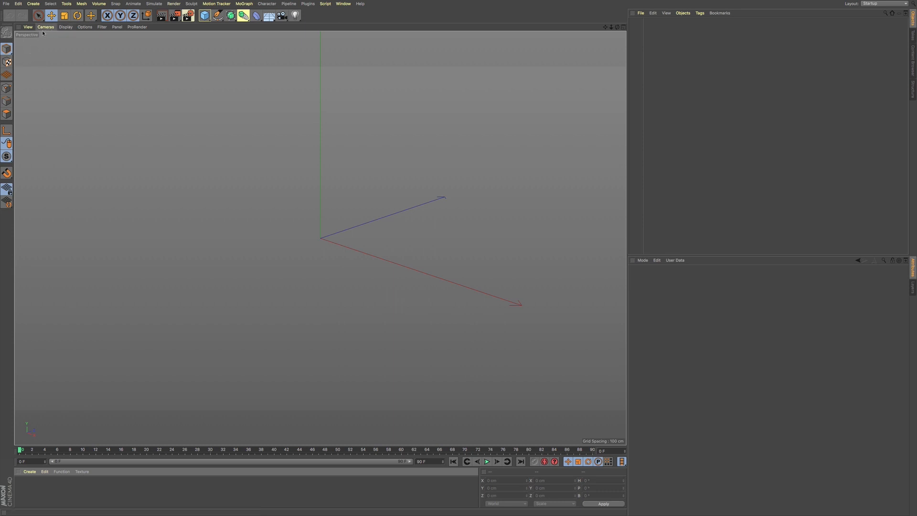
{"action": "left_click", "coordinate": [31, 4]}
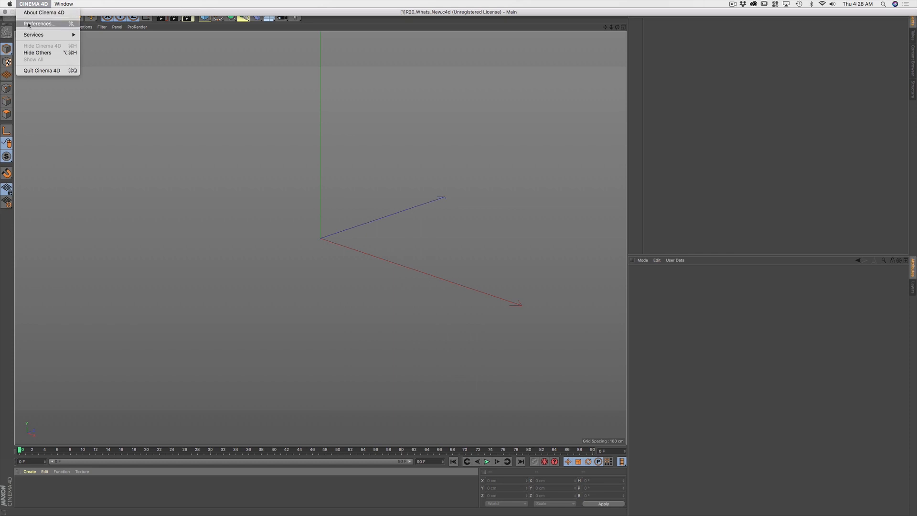
{"action": "left_click", "coordinate": [38, 24]}
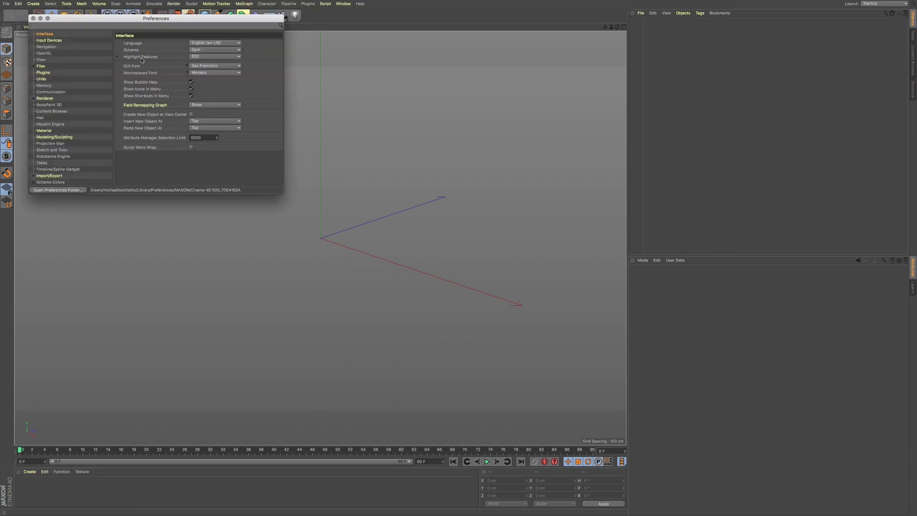
{"action": "left_click", "coordinate": [199, 57]}
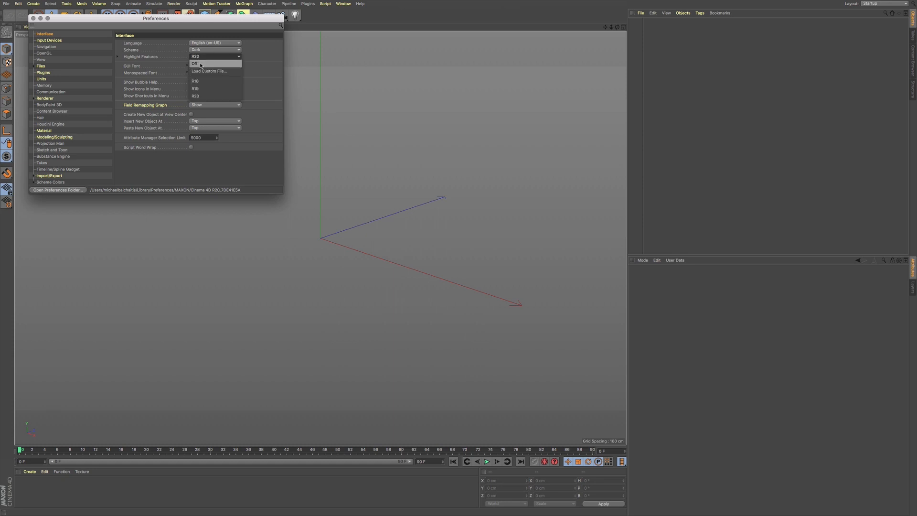
{"action": "left_click", "coordinate": [240, 45]}
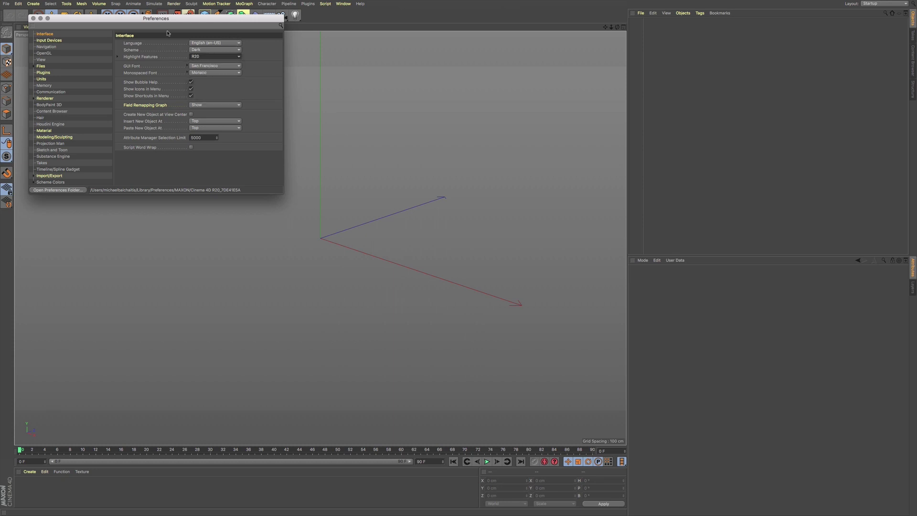
{"action": "left_click", "coordinate": [33, 18]}
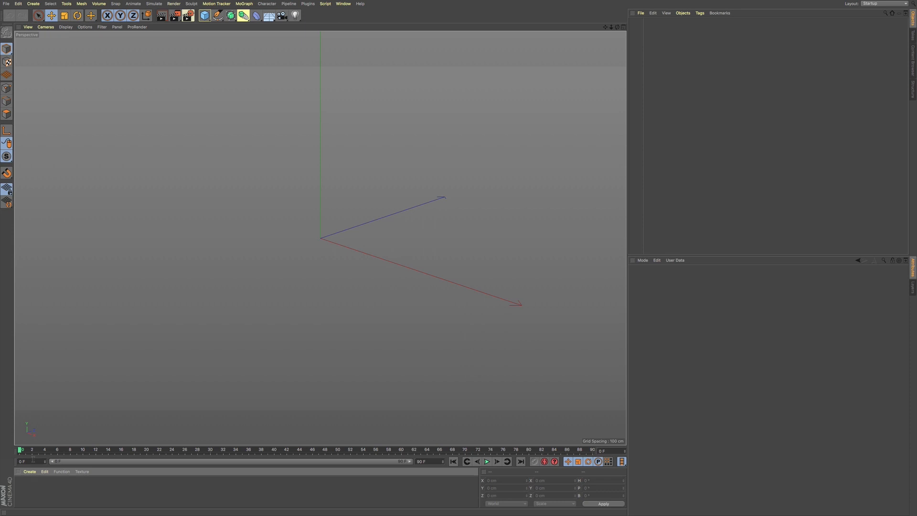
Show the Material Manager's Create menu listing new material types
{"action": "left_click", "coordinate": [31, 472]}
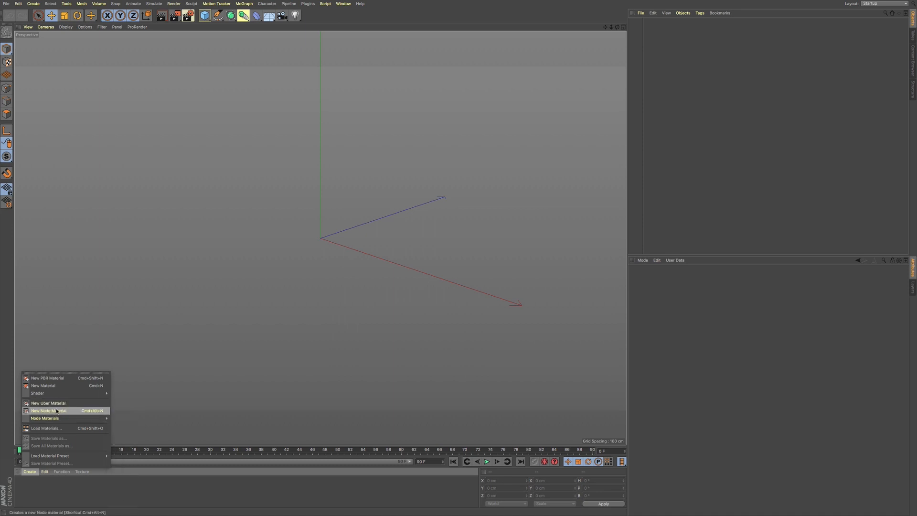
Create a Car Paint node material from the Node Materials presets
{"action": "left_click", "coordinate": [30, 472]}
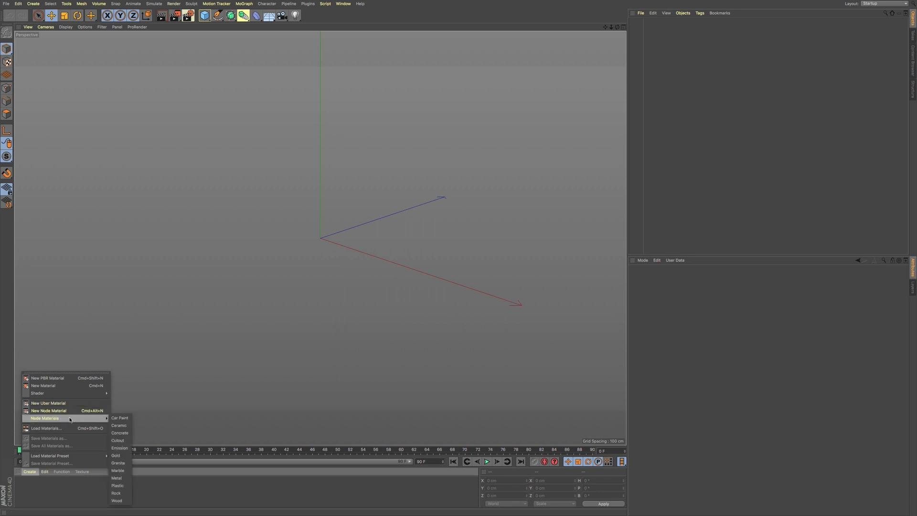
{"action": "mouse_move", "coordinate": [45, 418]}
{"action": "left_click", "coordinate": [118, 418]}
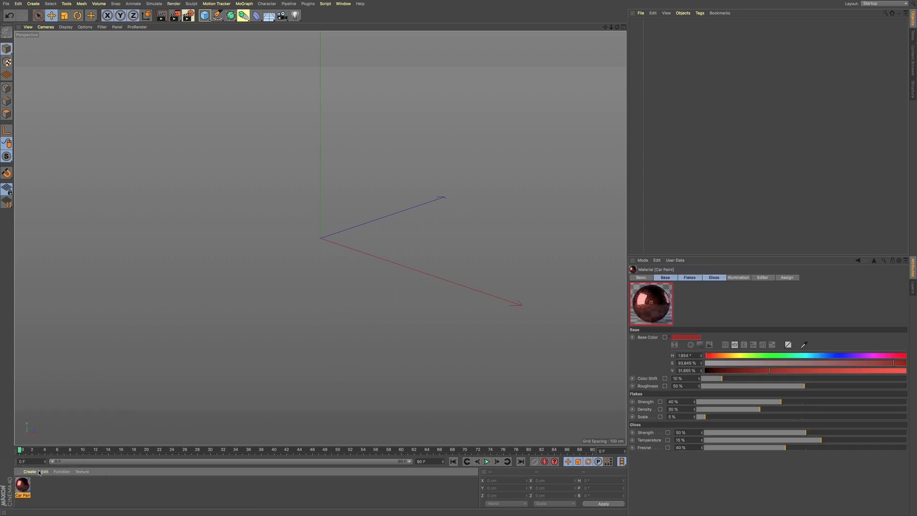
Open the Car Paint material's Material Editor and move its window aside
{"action": "double_click", "coordinate": [24, 485]}
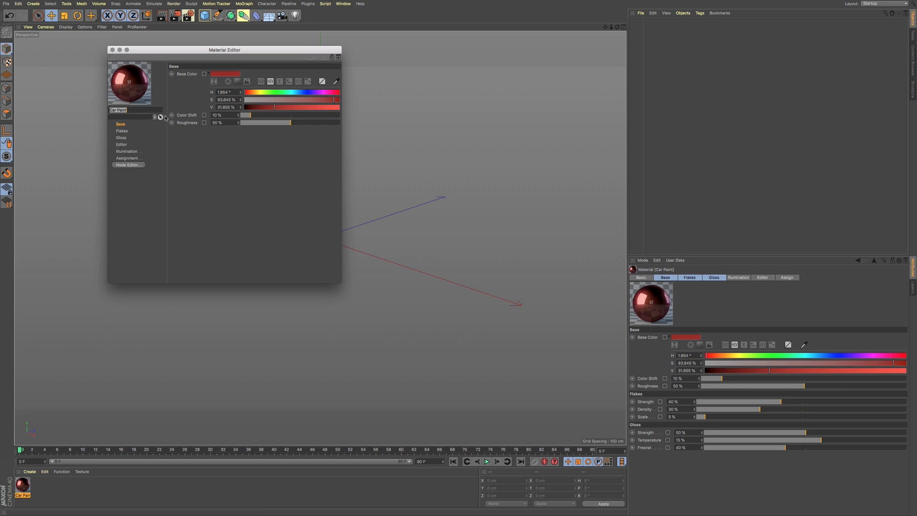
{"action": "left_click_drag", "start_coordinate": [260, 56], "coordinate": [315, 80]}
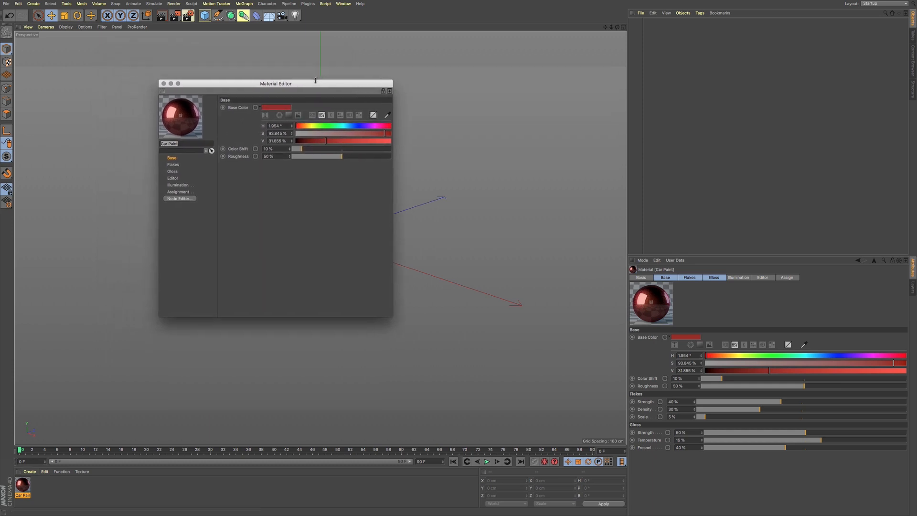
Show the Car Paint node graph and drag the Car Paint Material node left and down
{"action": "left_click", "coordinate": [183, 199]}
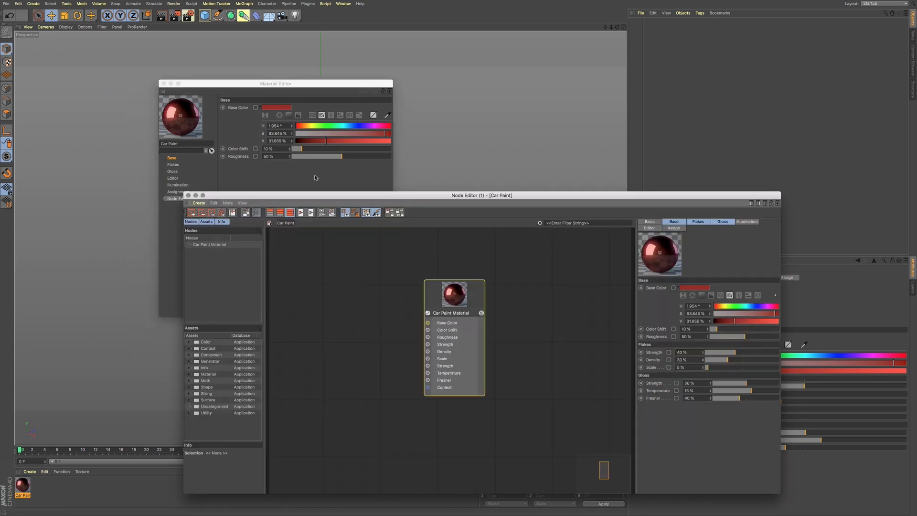
{"action": "mouse_move", "coordinate": [305, 195]}
{"action": "left_mouse_down"}
{"action": "mouse_move", "coordinate": [234, 135]}
{"action": "mouse_move", "coordinate": [273, 132]}
{"action": "left_mouse_up"}
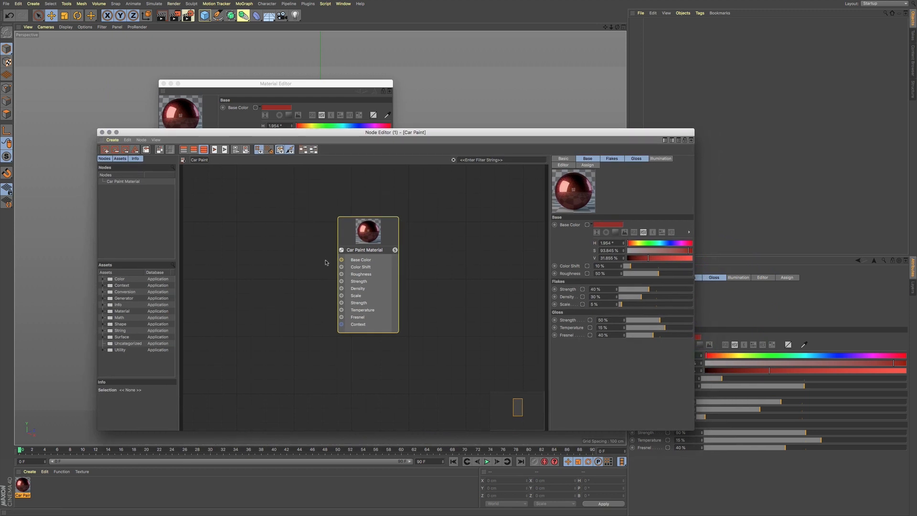
{"action": "left_click_drag", "start_coordinate": [346, 225], "coordinate": [327, 229]}
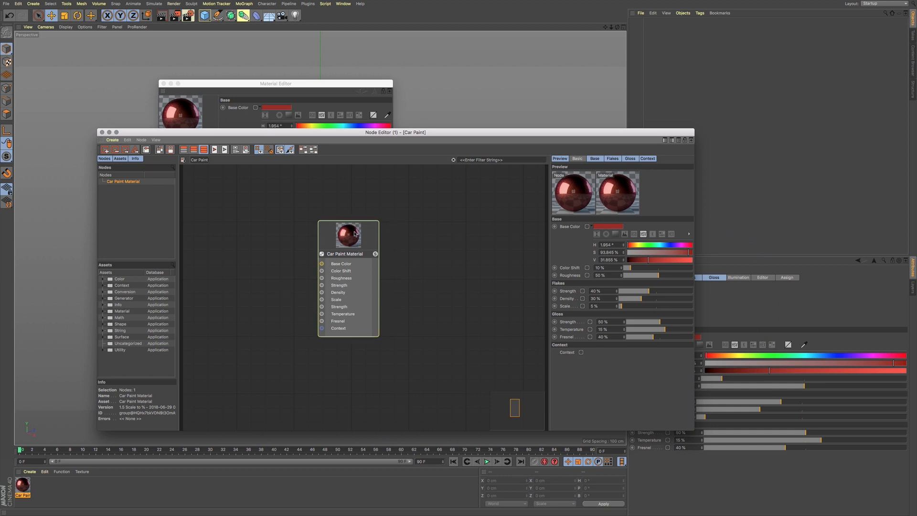
{"action": "left_click_drag", "start_coordinate": [358, 231], "coordinate": [337, 233]}
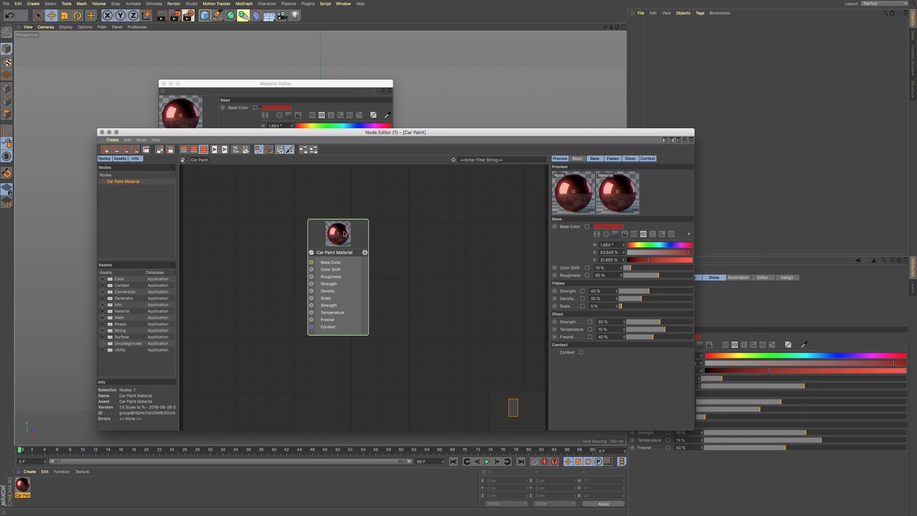
{"action": "left_click_drag", "start_coordinate": [344, 233], "coordinate": [287, 255]}
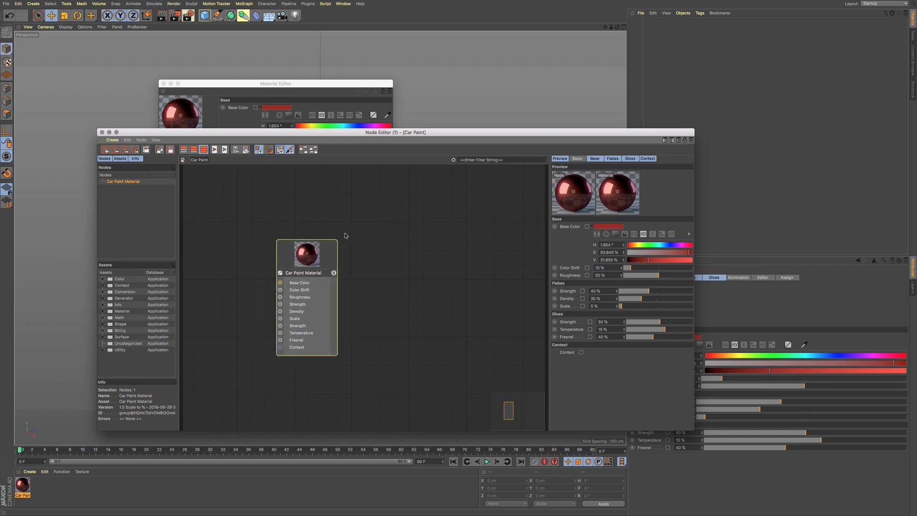
{"action": "scroll", "coordinate": [344, 236], "scroll_direction": "down", "scroll_amount": 1}
{"action": "scroll", "coordinate": [344, 235], "scroll_direction": "down", "scroll_amount": 1}
{"action": "scroll", "coordinate": [345, 235], "scroll_direction": "down", "scroll_amount": 1}
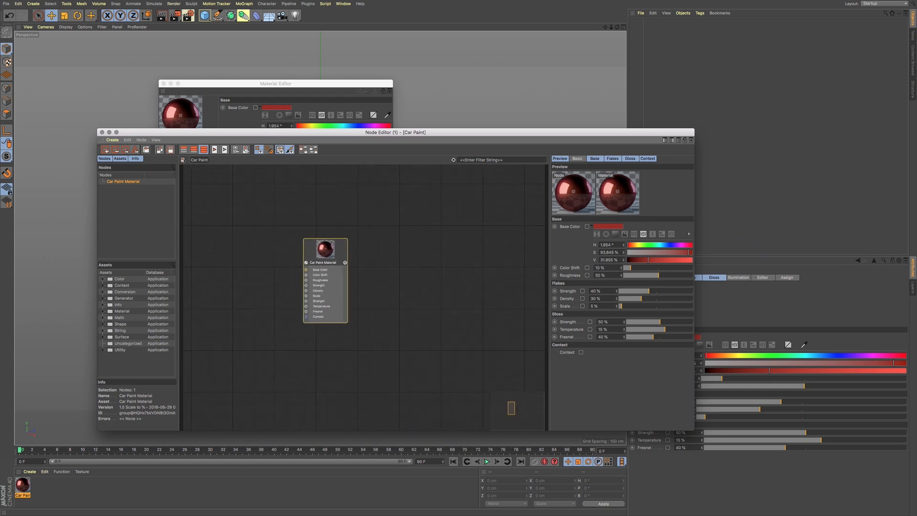
{"action": "scroll", "coordinate": [346, 238], "scroll_direction": "down", "scroll_amount": 1}
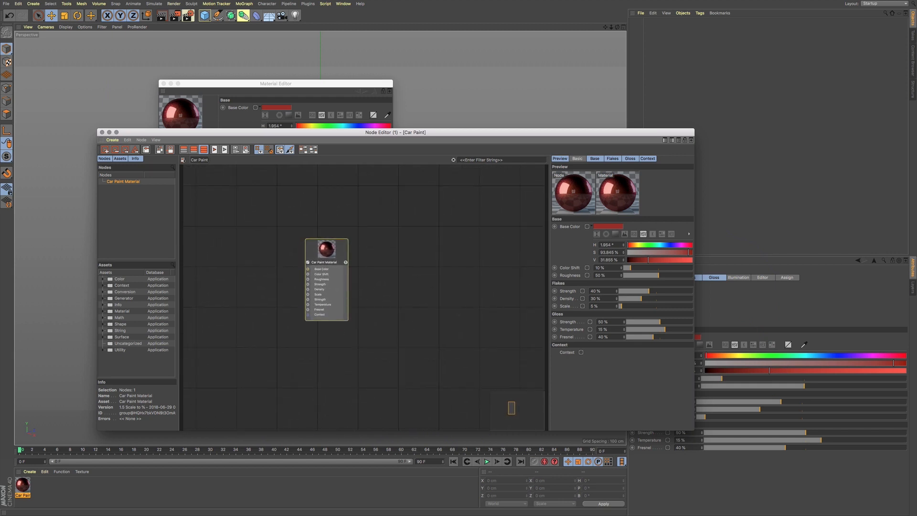
{"action": "scroll", "coordinate": [369, 244], "scroll_direction": "down", "scroll_amount": 1}
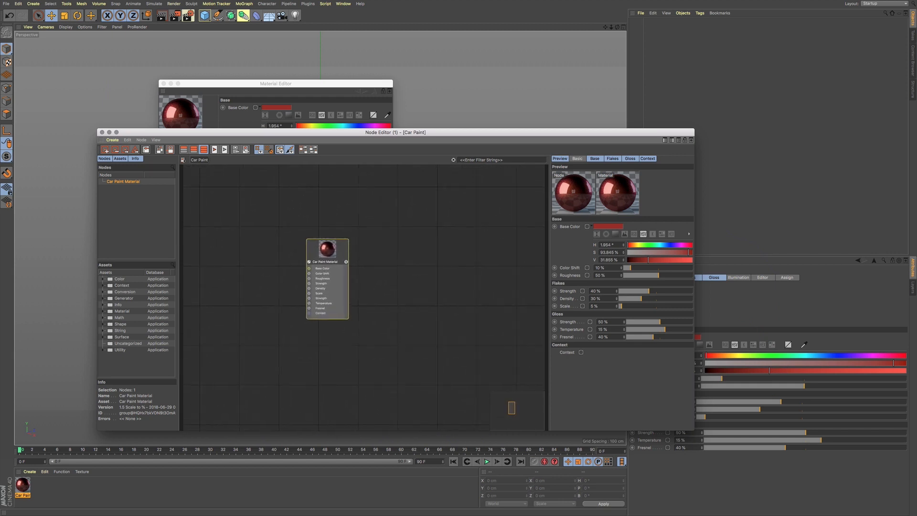
{"action": "scroll", "coordinate": [379, 242], "scroll_direction": "up", "scroll_amount": 1}
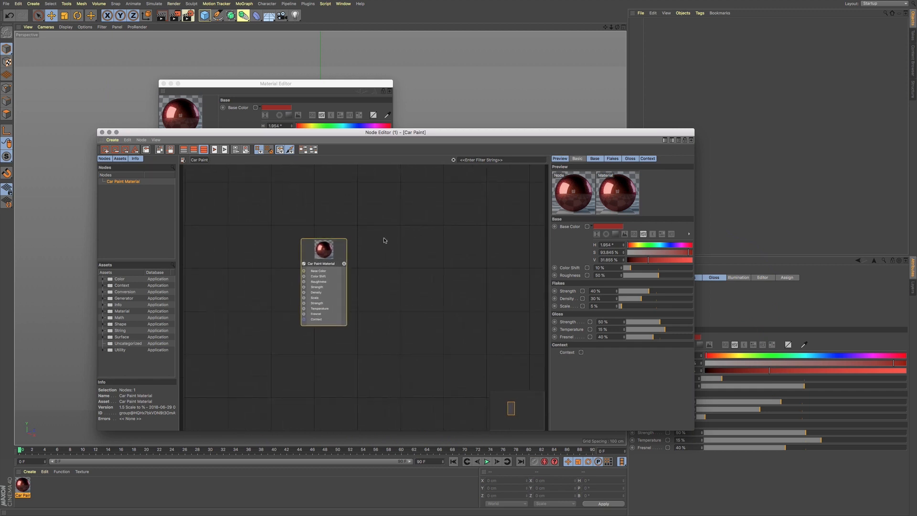
{"action": "scroll", "coordinate": [387, 238], "scroll_direction": "up", "scroll_amount": 1}
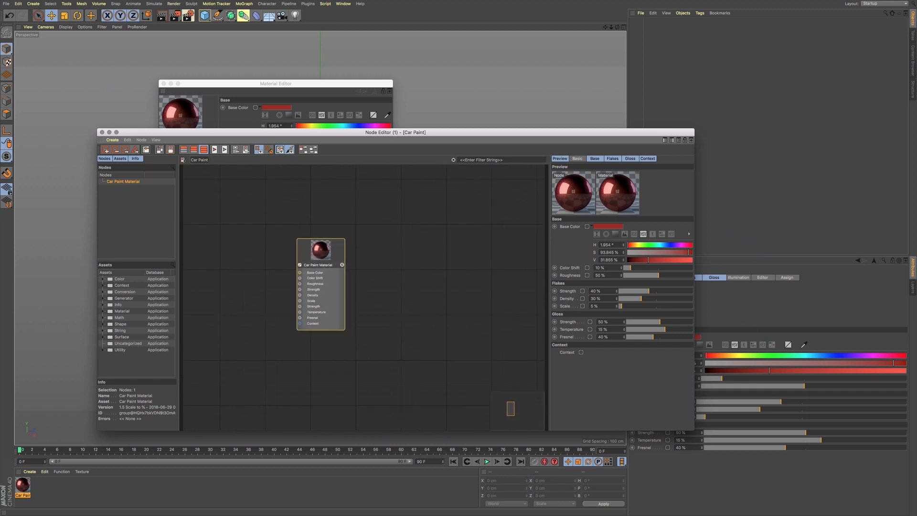
{"action": "mouse_move", "coordinate": [391, 237]}
{"action": "middle_mouse_down"}
{"action": "mouse_move", "coordinate": [368, 253]}
{"action": "mouse_move", "coordinate": [431, 239]}
{"action": "mouse_move", "coordinate": [347, 246]}
{"action": "mouse_move", "coordinate": [457, 257]}
{"action": "mouse_move", "coordinate": [403, 237]}
{"action": "middle_mouse_up"}
{"action": "scroll", "coordinate": [387, 237], "scroll_direction": "up", "scroll_amount": 2}
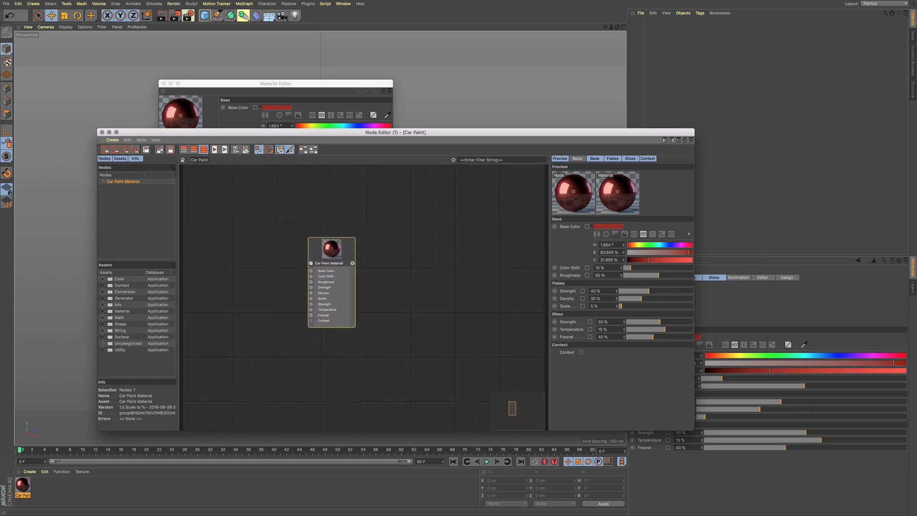
{"action": "scroll", "coordinate": [397, 236], "scroll_direction": "up", "scroll_amount": 2}
{"action": "scroll", "coordinate": [397, 237], "scroll_direction": "up", "scroll_amount": 1}
{"action": "scroll", "coordinate": [398, 236], "scroll_direction": "up", "scroll_amount": 1}
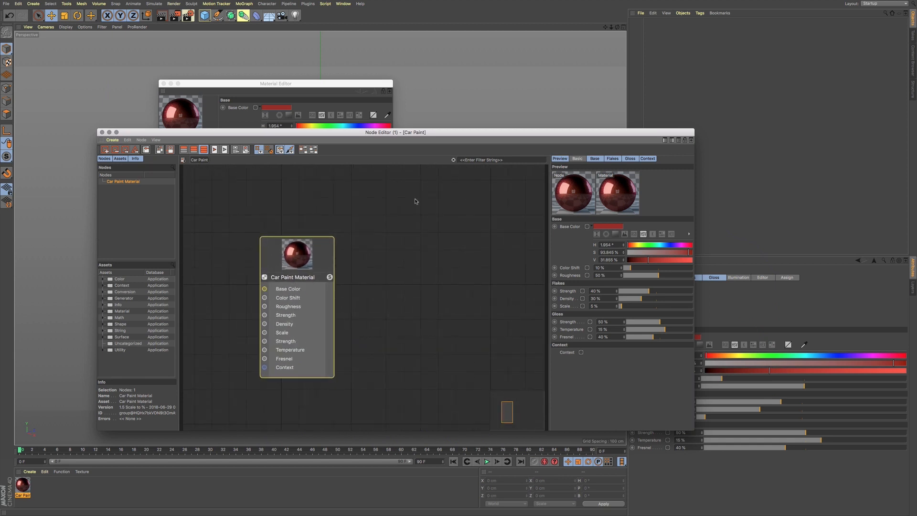
{"action": "left_click_drag", "start_coordinate": [507, 408], "coordinate": [509, 411]}
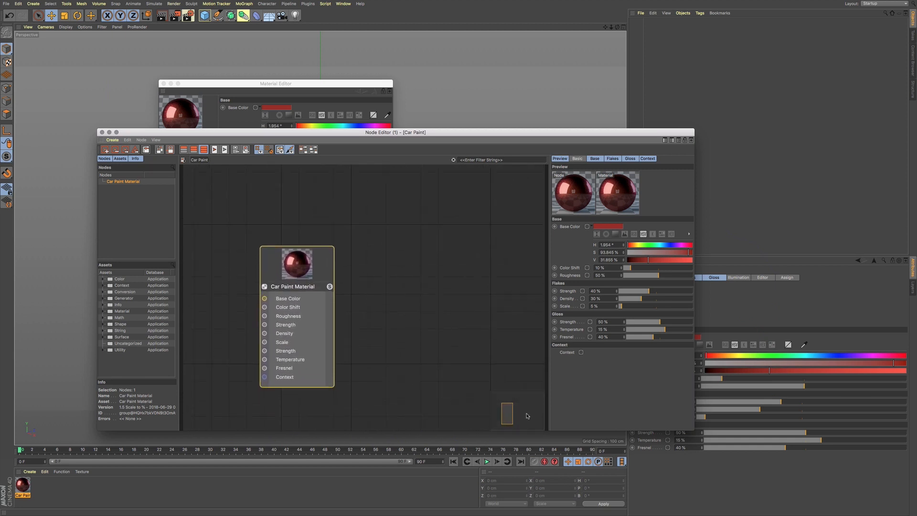
{"action": "left_click_drag", "start_coordinate": [509, 412], "coordinate": [506, 411]}
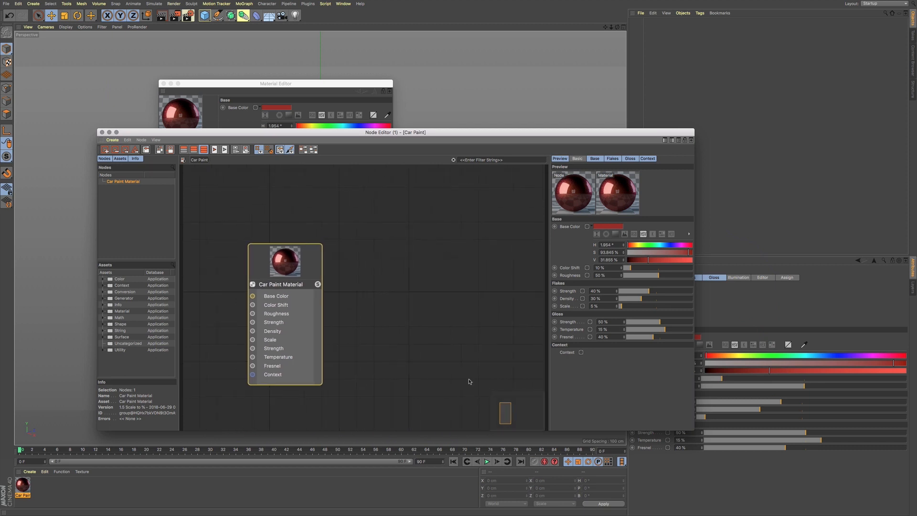
{"action": "left_click", "coordinate": [363, 298]}
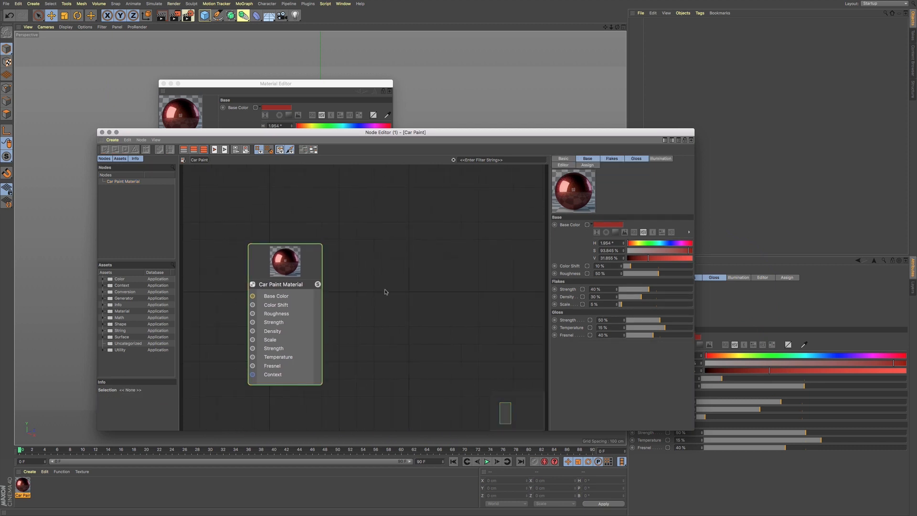
{"action": "middle_click_drag", "start_coordinate": [384, 291], "coordinate": [299, 262]}
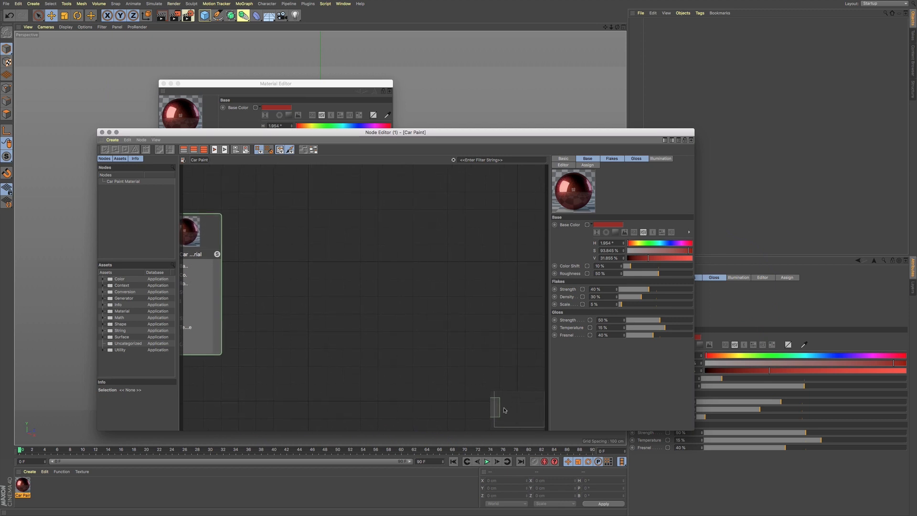
{"action": "left_click_drag", "start_coordinate": [500, 407], "coordinate": [487, 400]}
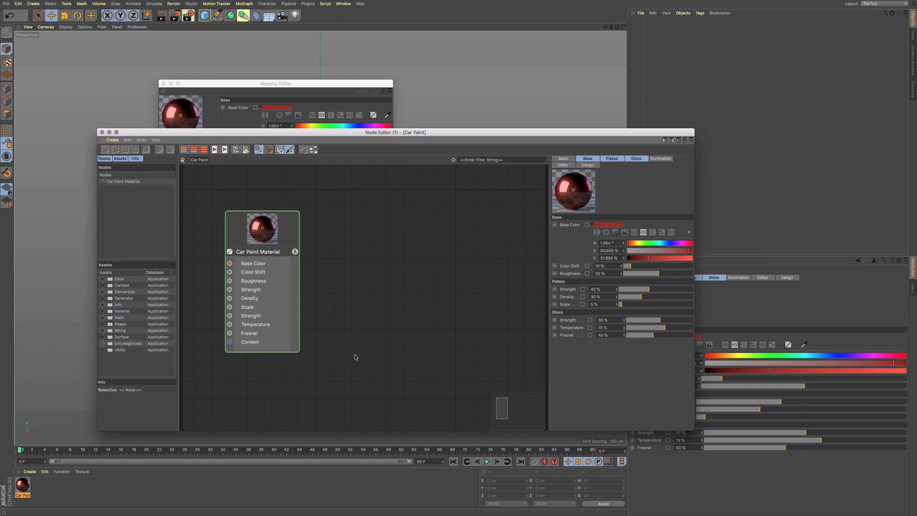
{"action": "left_click", "coordinate": [501, 409]}
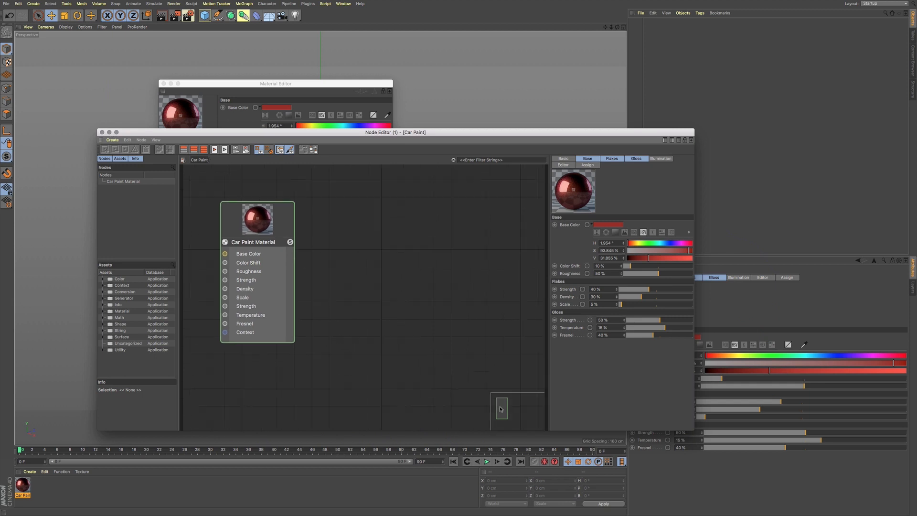
{"action": "left_click_drag", "start_coordinate": [501, 409], "coordinate": [501, 407]}
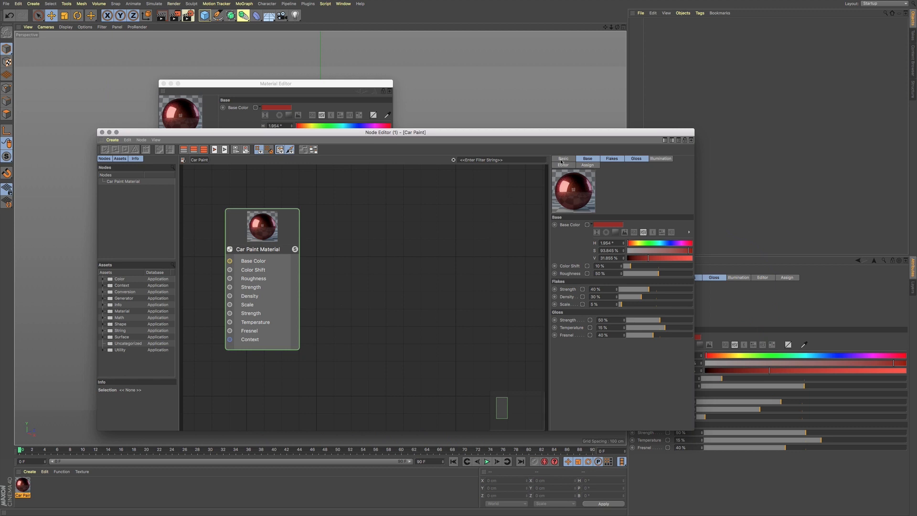
{"action": "left_click", "coordinate": [586, 159]}
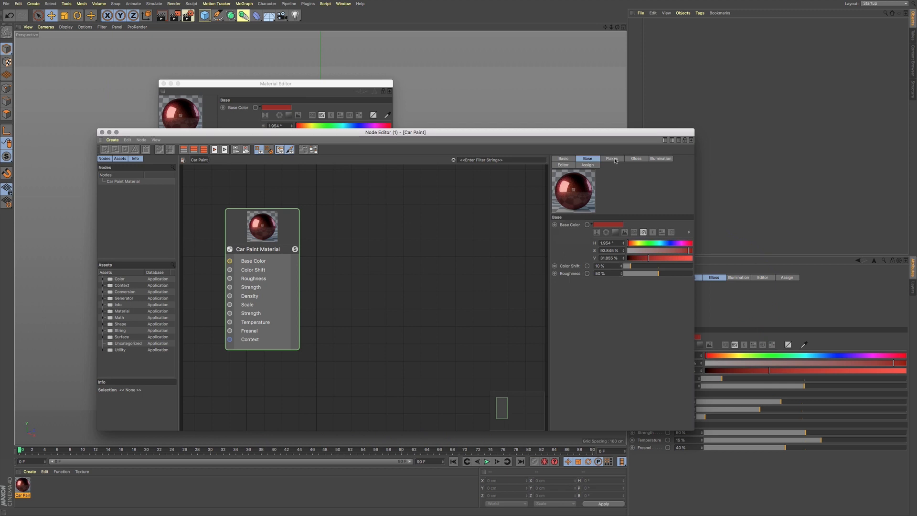
{"action": "left_click", "coordinate": [652, 160]}
{"action": "left_click", "coordinate": [641, 160]}
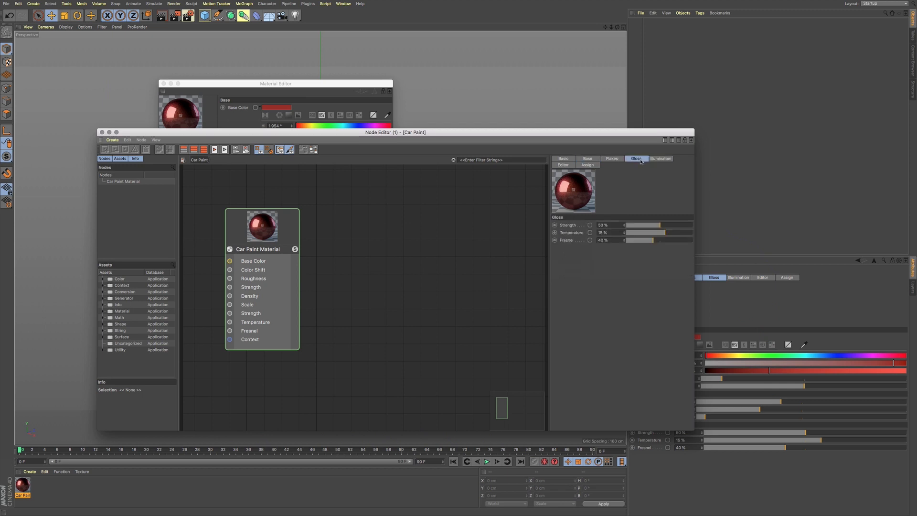
{"action": "left_click", "coordinate": [565, 166]}
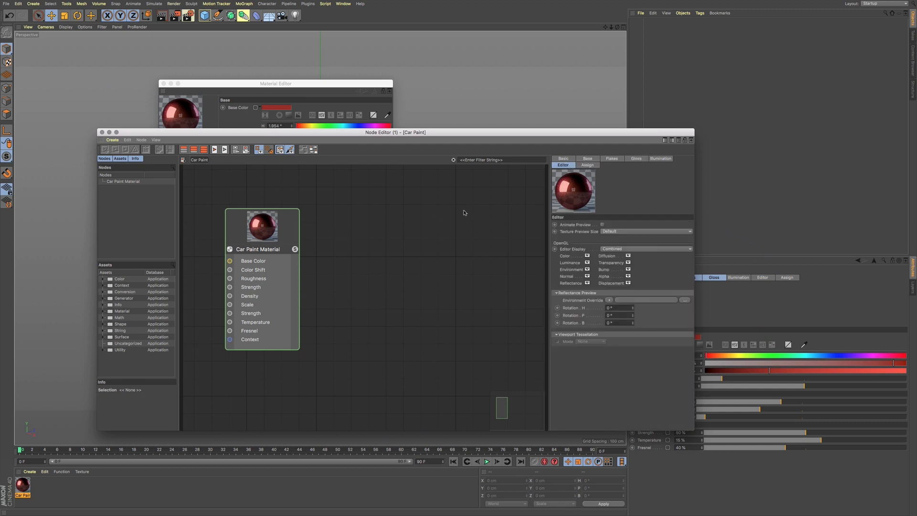
{"action": "left_click", "coordinate": [588, 158]}
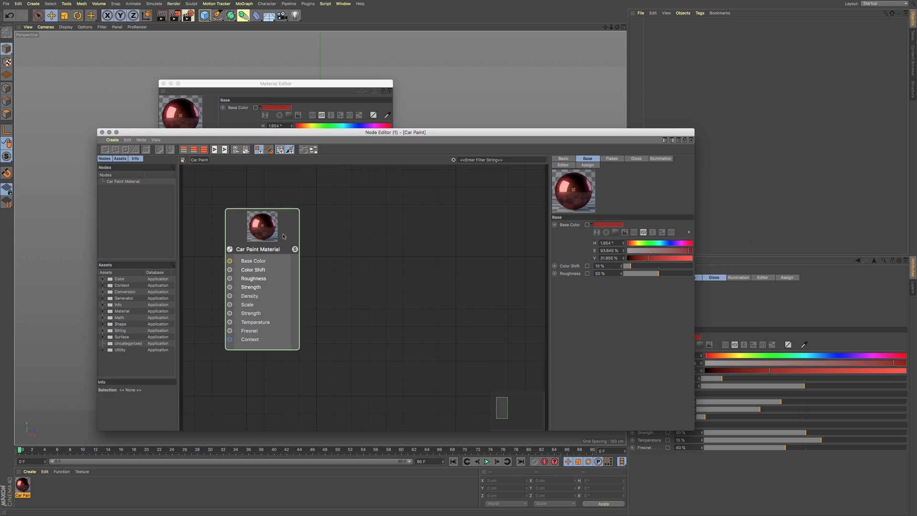
Create a new Uber material and open it in the Material Editor
{"action": "left_click_drag", "start_coordinate": [271, 228], "coordinate": [274, 229]}
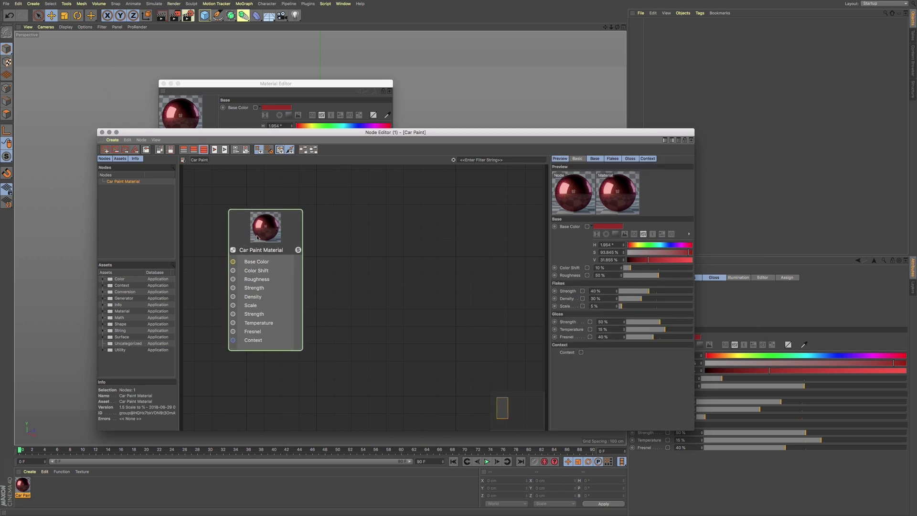
{"action": "left_click", "coordinate": [29, 473]}
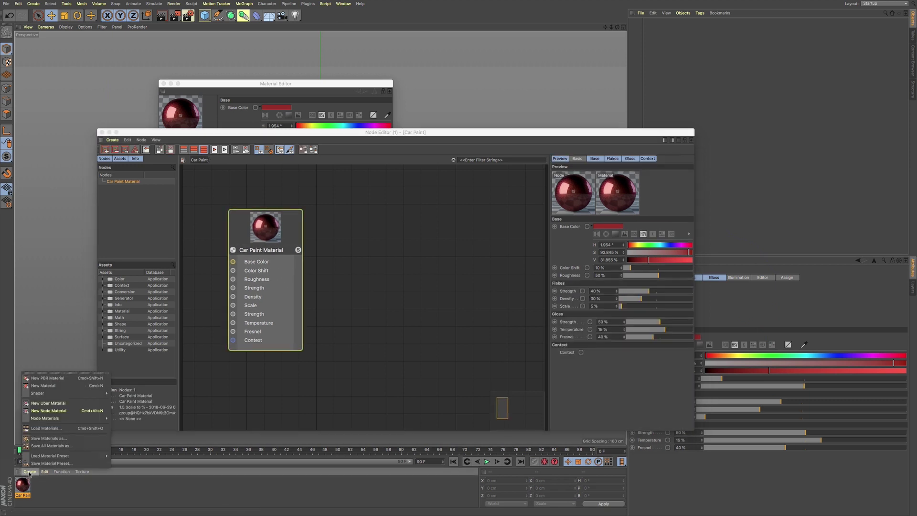
{"action": "left_click", "coordinate": [64, 404]}
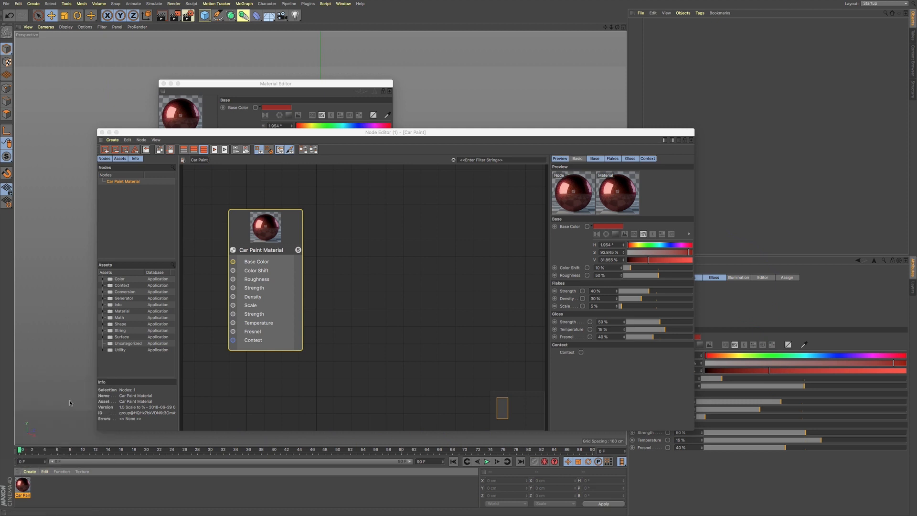
{"action": "double_click", "coordinate": [23, 485]}
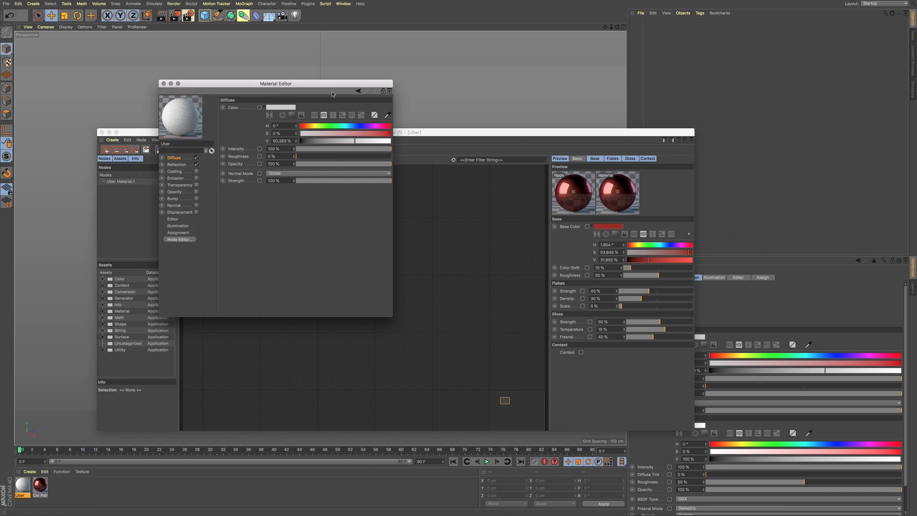
Arrange the editing windows side by side and show the Uber material's node graph
{"action": "mouse_move", "coordinate": [334, 86]}
{"action": "left_mouse_down"}
{"action": "mouse_move", "coordinate": [303, 114]}
{"action": "mouse_move", "coordinate": [265, 119]}
{"action": "left_mouse_up"}
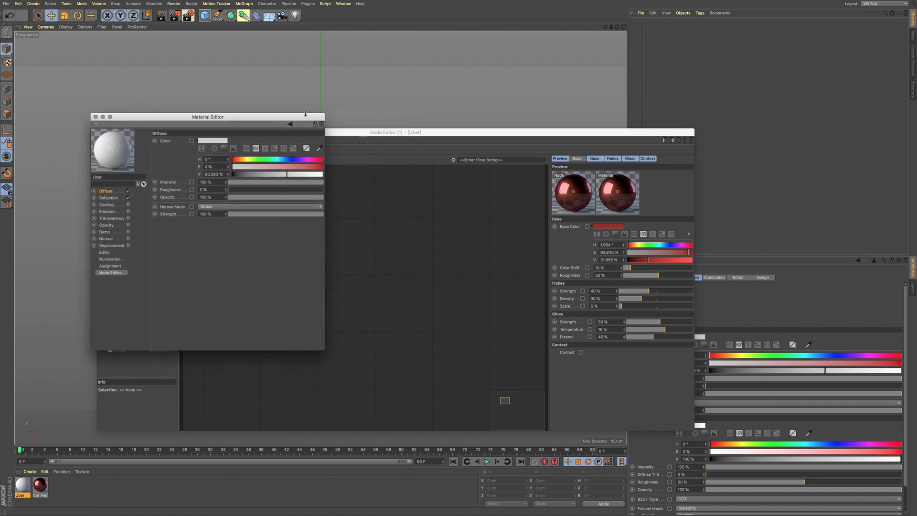
{"action": "left_click_drag", "start_coordinate": [337, 131], "coordinate": [579, 137]}
{"action": "left_click_drag", "start_coordinate": [284, 114], "coordinate": [286, 102]}
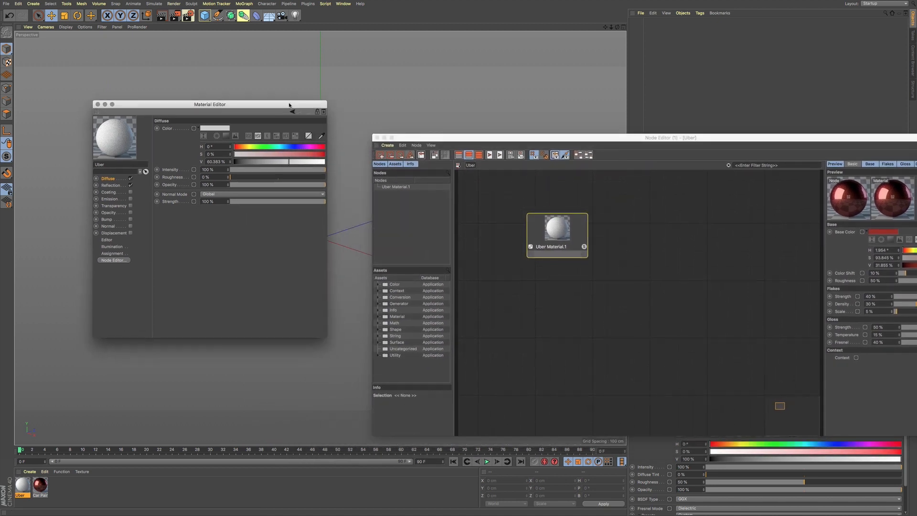
{"action": "left_click", "coordinate": [115, 264]}
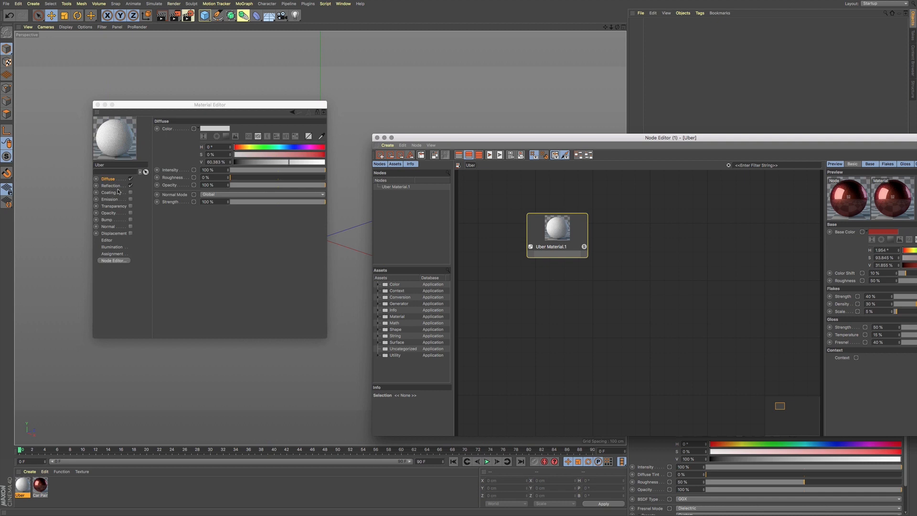
Enable the Uber material's Transparency and Opacity channels so its preview turns see-through
{"action": "left_click", "coordinate": [131, 206]}
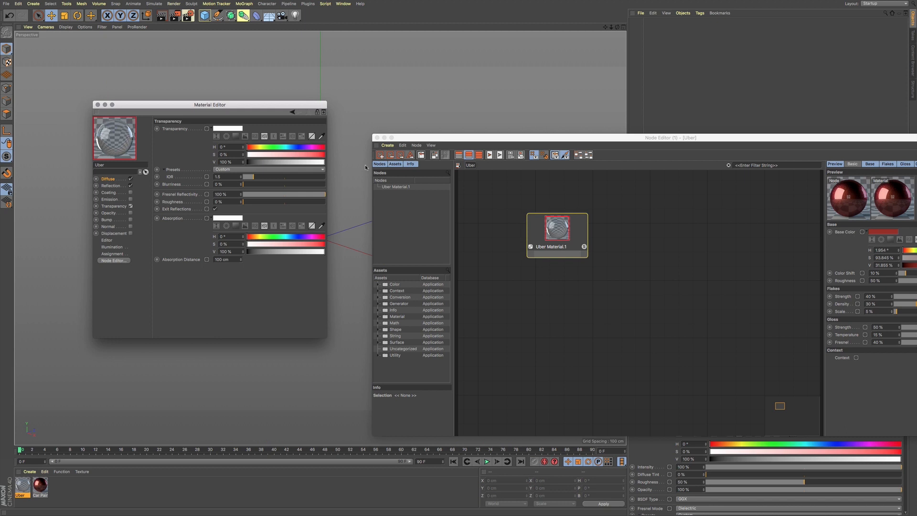
{"action": "left_click", "coordinate": [553, 227]}
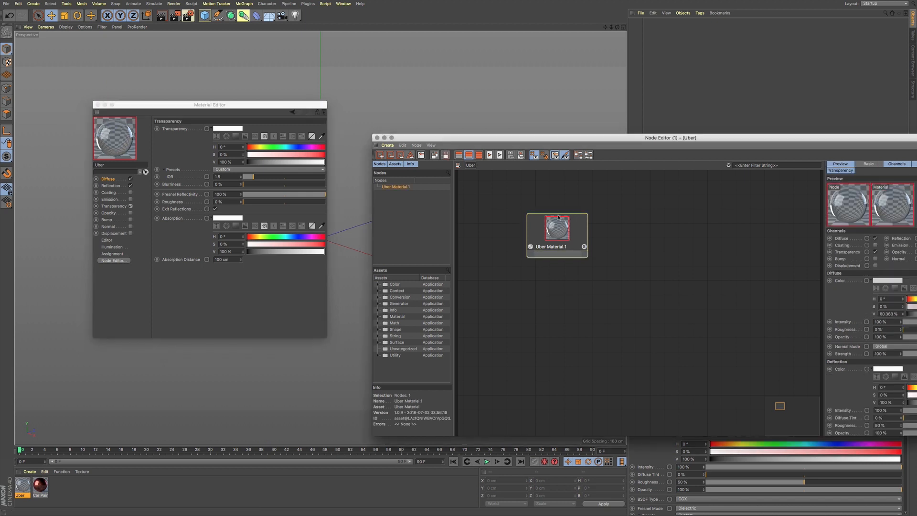
{"action": "left_click", "coordinate": [131, 213]}
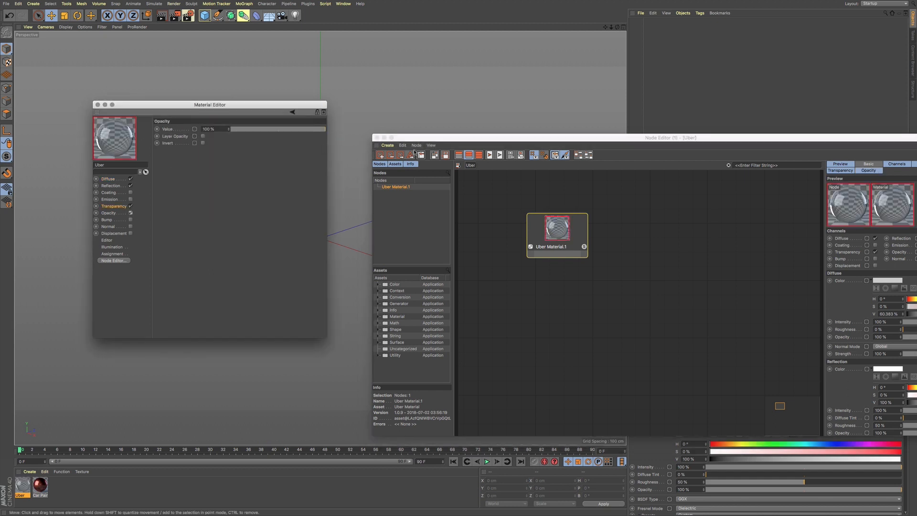
{"action": "left_click_drag", "start_coordinate": [491, 138], "coordinate": [390, 129]}
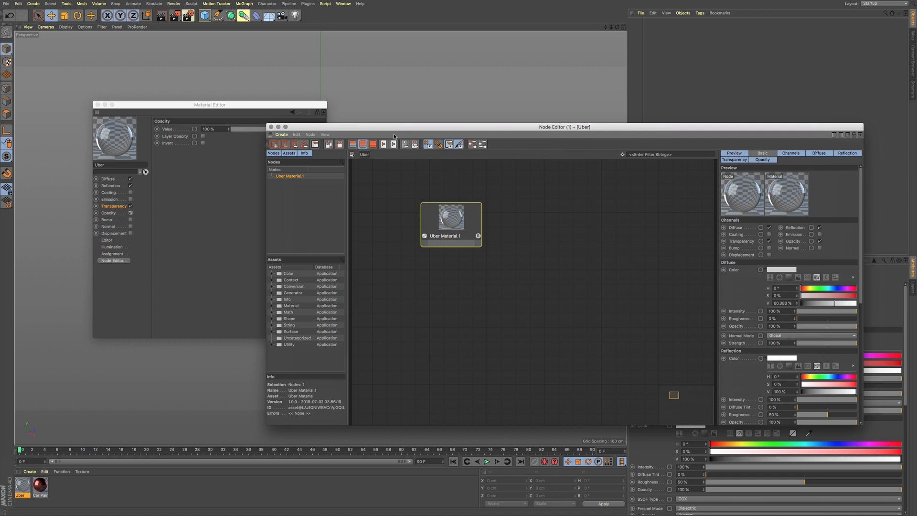
{"action": "left_click", "coordinate": [29, 472]}
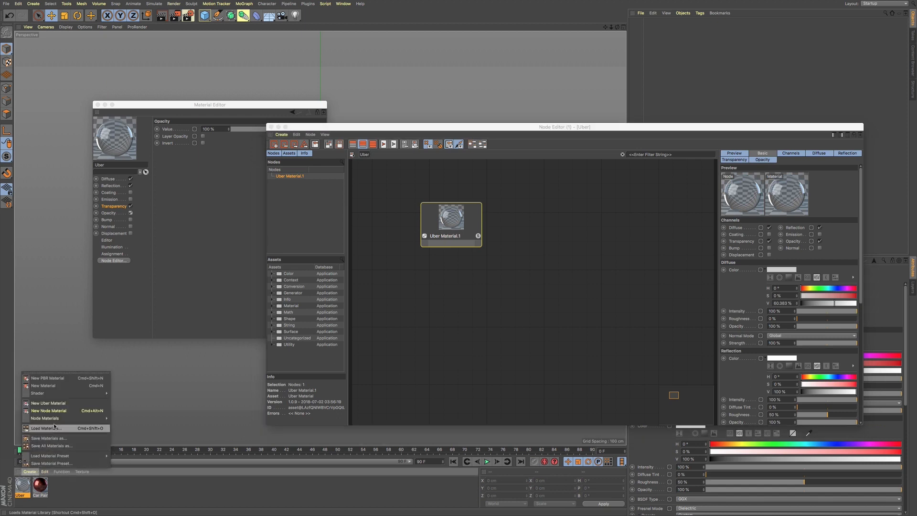
{"action": "mouse_move", "coordinate": [51, 417]}
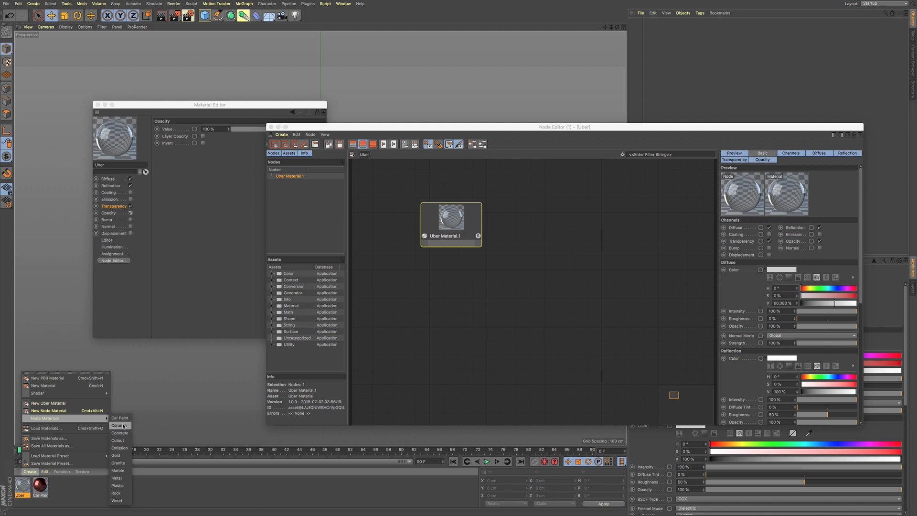
Create a Ceramic node material, open its editor, and close its node graph again
{"action": "left_click", "coordinate": [119, 426]}
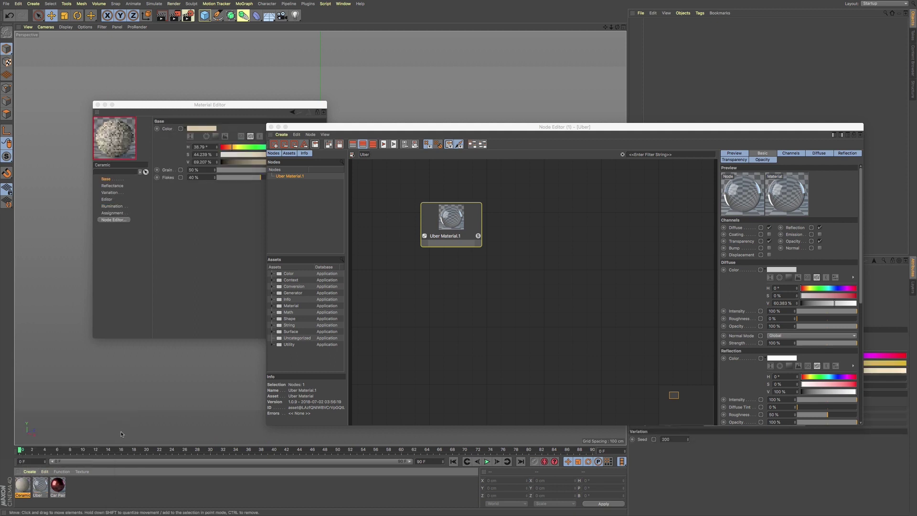
{"action": "double_click", "coordinate": [24, 487]}
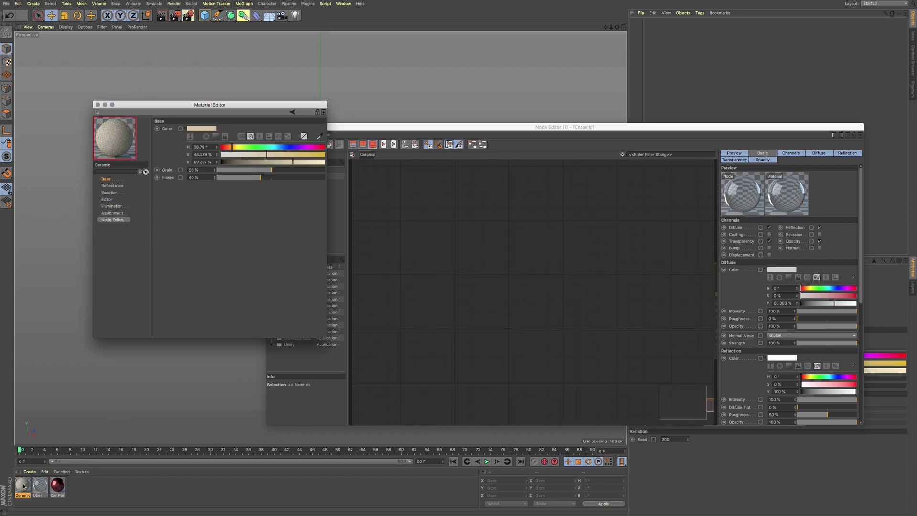
{"action": "left_click", "coordinate": [117, 221]}
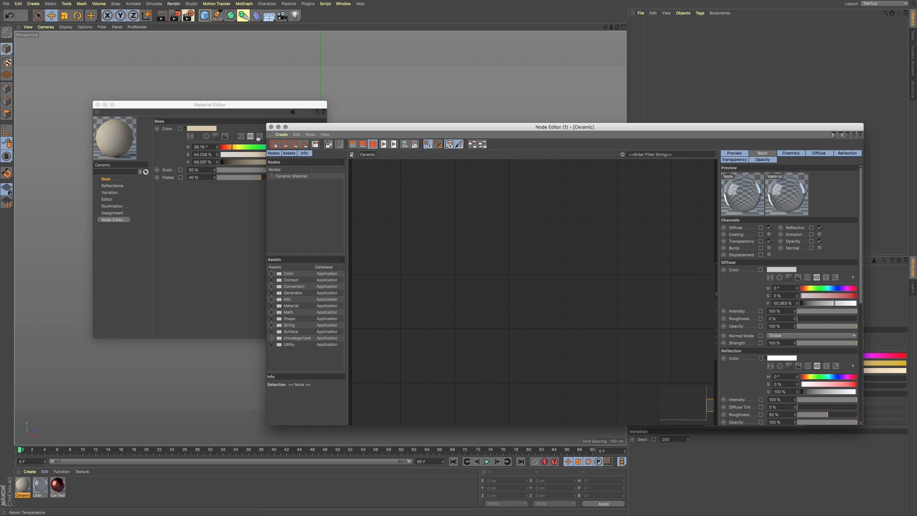
{"action": "left_click", "coordinate": [270, 127]}
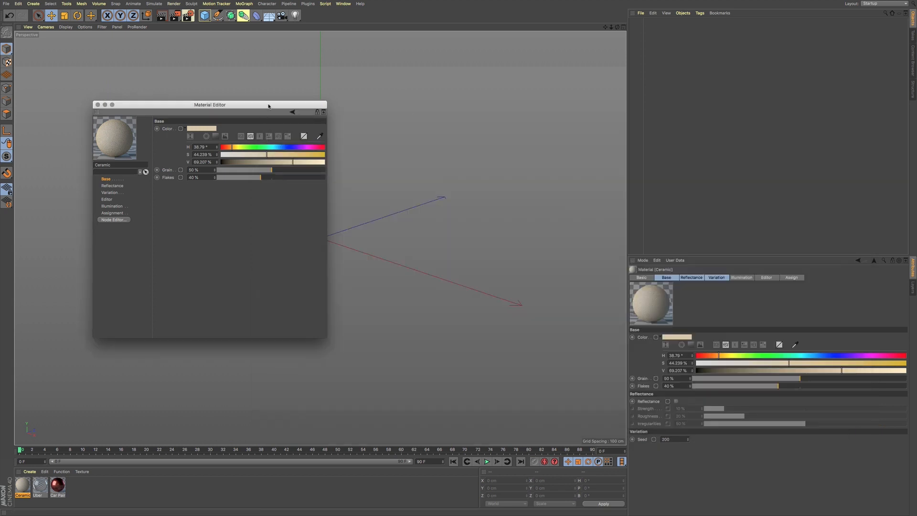
{"action": "left_click_drag", "start_coordinate": [269, 106], "coordinate": [277, 107]}
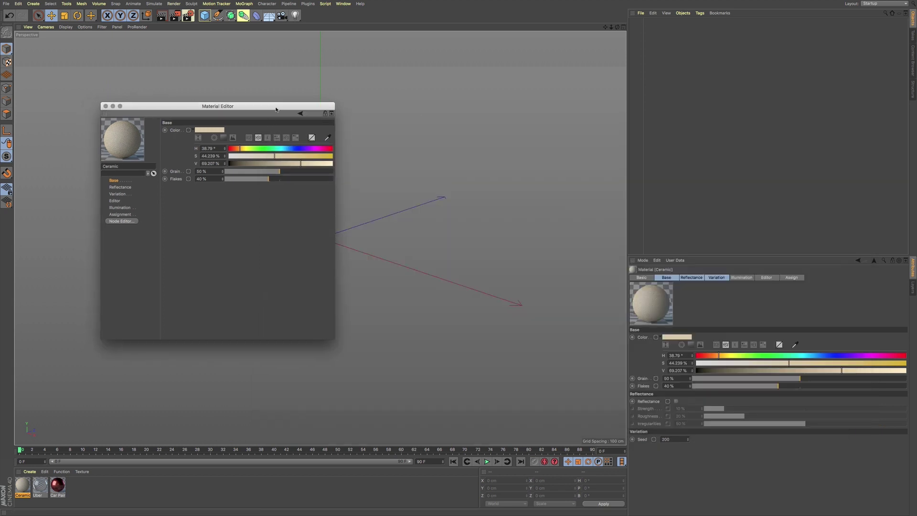
{"action": "left_click", "coordinate": [29, 472]}
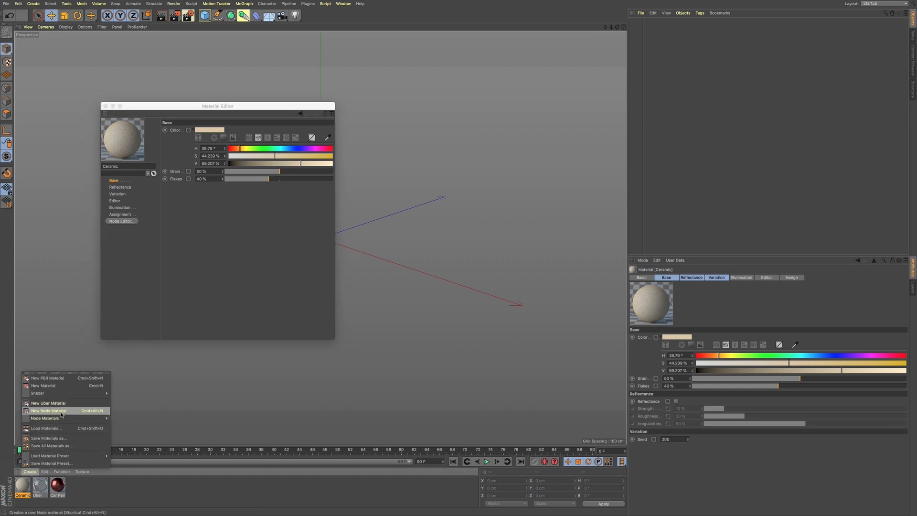
{"action": "mouse_move", "coordinate": [45, 418]}
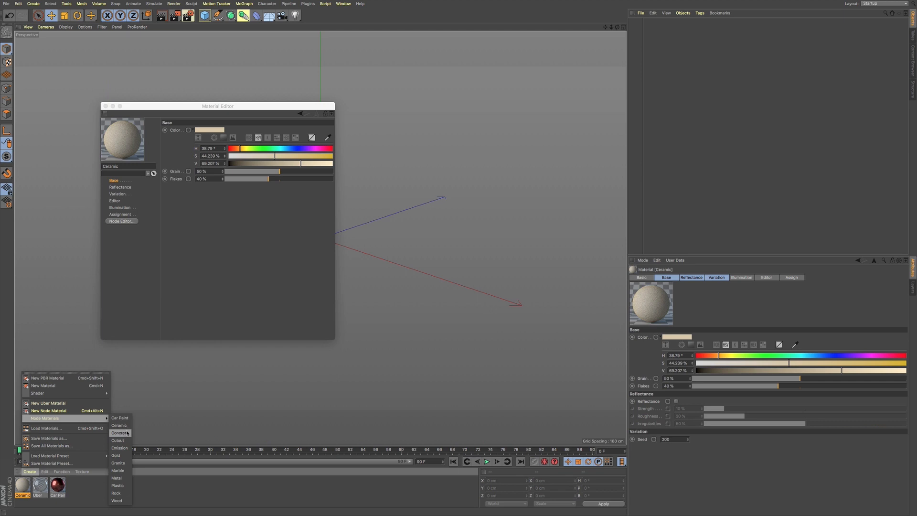
Create a Gold node material, inspect its Gold Material node graph, then close both editors
{"action": "left_click", "coordinate": [130, 457]}
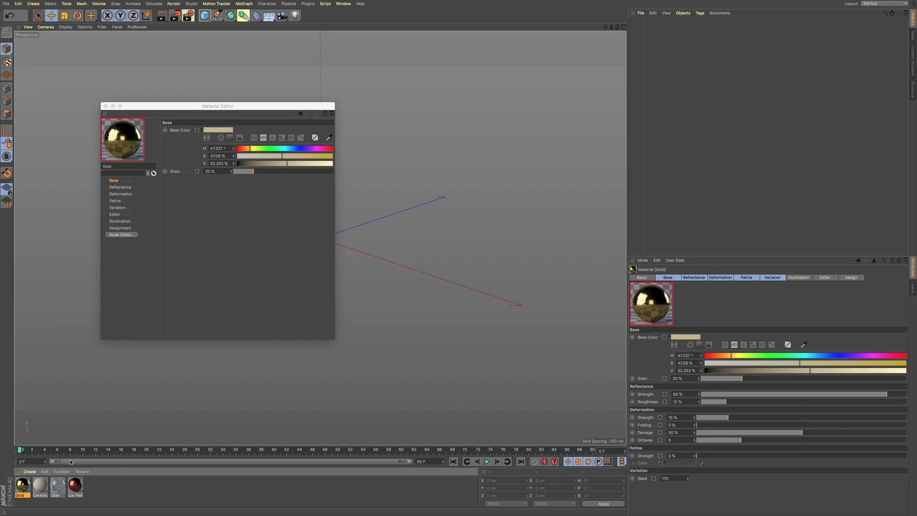
{"action": "double_click", "coordinate": [22, 485]}
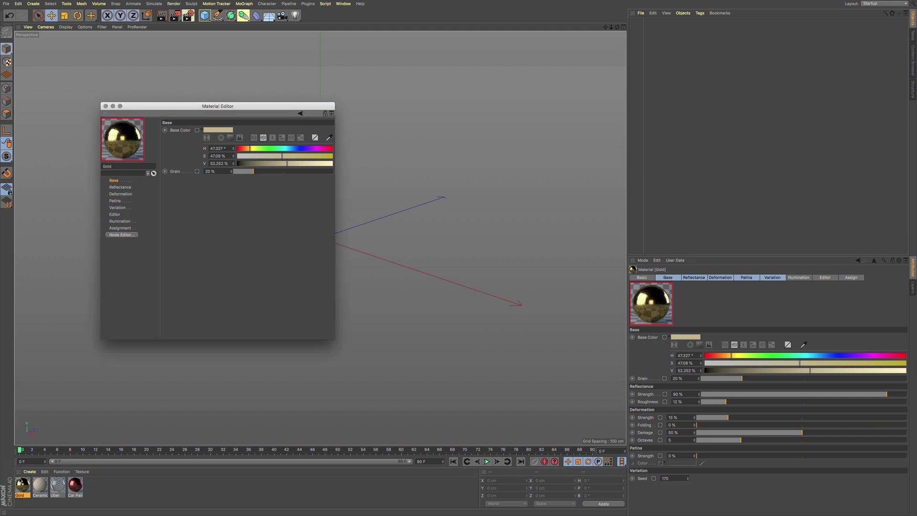
{"action": "left_click", "coordinate": [121, 235]}
{"action": "left_click_drag", "start_coordinate": [281, 227], "coordinate": [294, 116]}
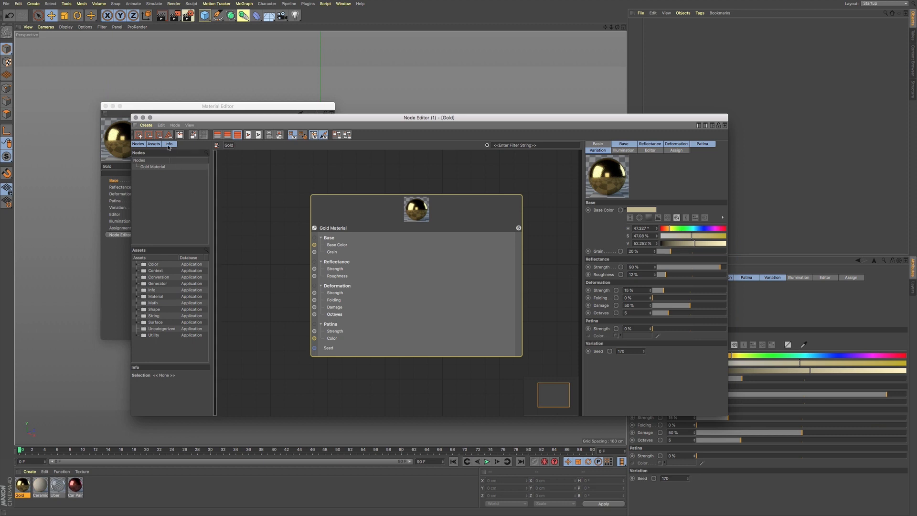
{"action": "left_click", "coordinate": [135, 116]}
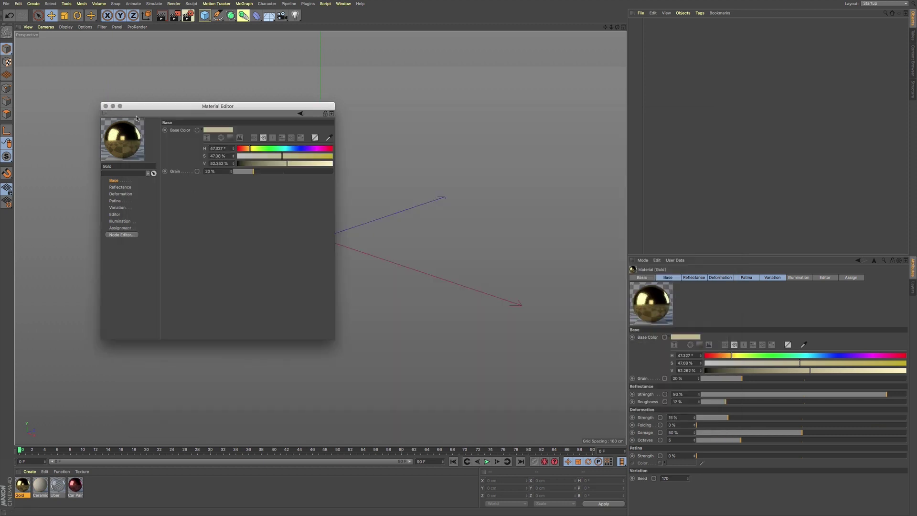
{"action": "left_click", "coordinate": [106, 107]}
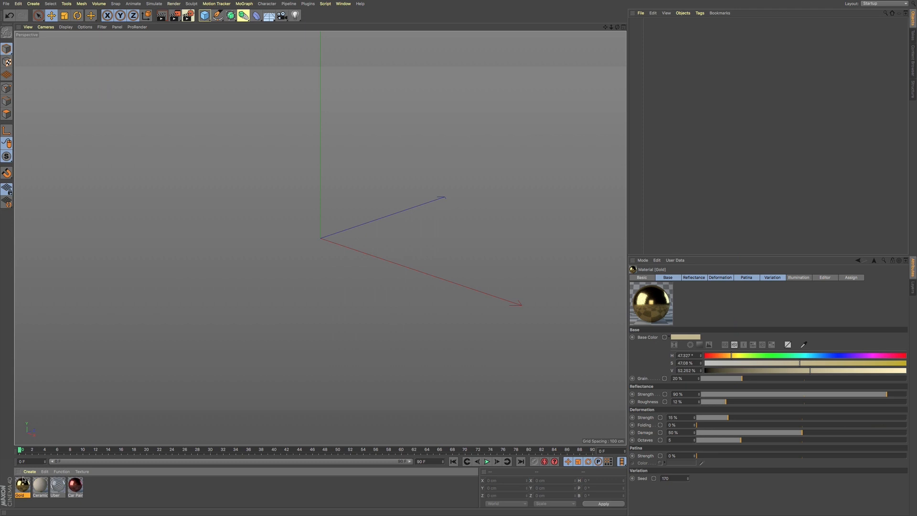
Dismiss the Create menu and view the Ceramic then Gold material settings in the attributes
{"action": "left_click", "coordinate": [29, 473]}
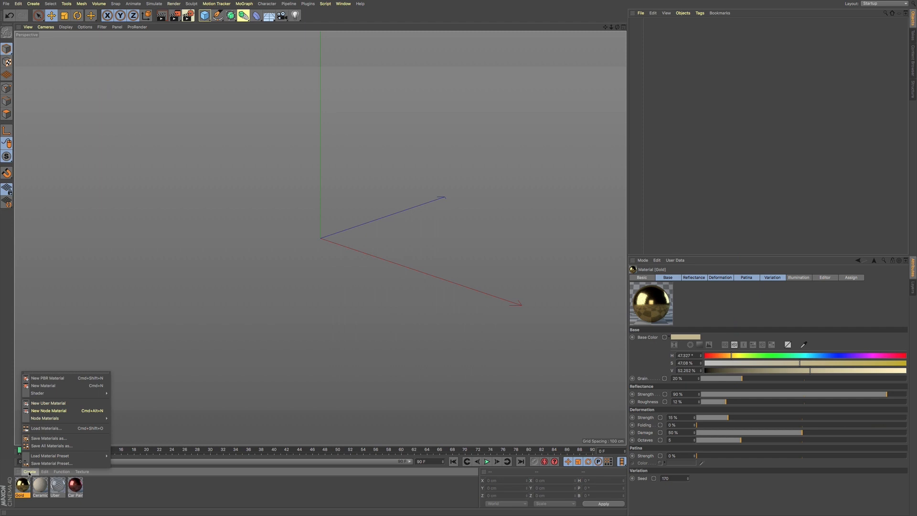
{"action": "left_click", "coordinate": [28, 480]}
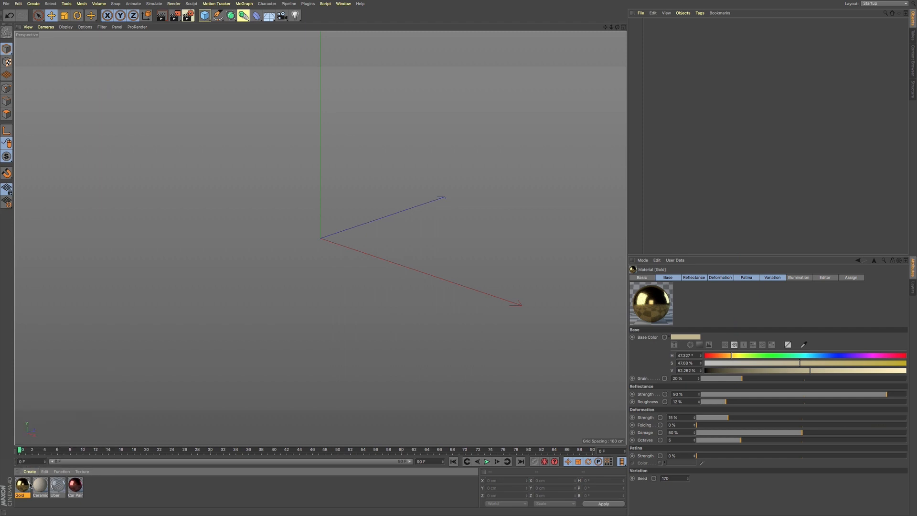
{"action": "left_click", "coordinate": [36, 487]}
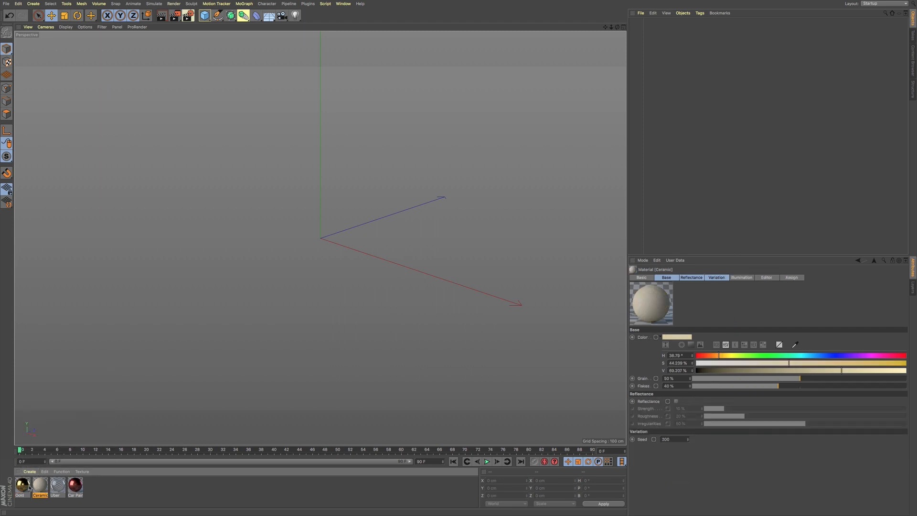
{"action": "left_click", "coordinate": [26, 486]}
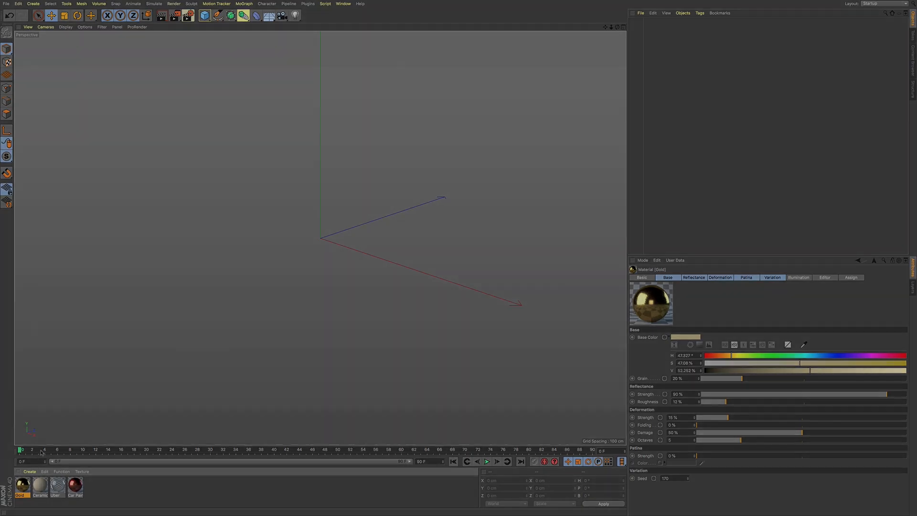